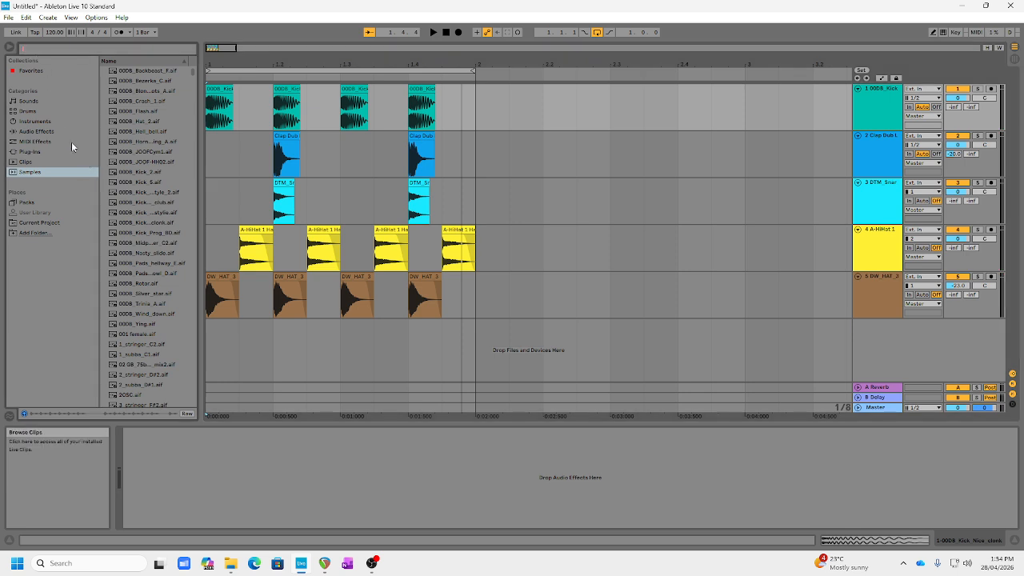
Search the samples for "shaker loop", add HH_Kit02_100_ShakerLoop at bar 1 on a new audio track and play it with the drums.
text(shaker loop)
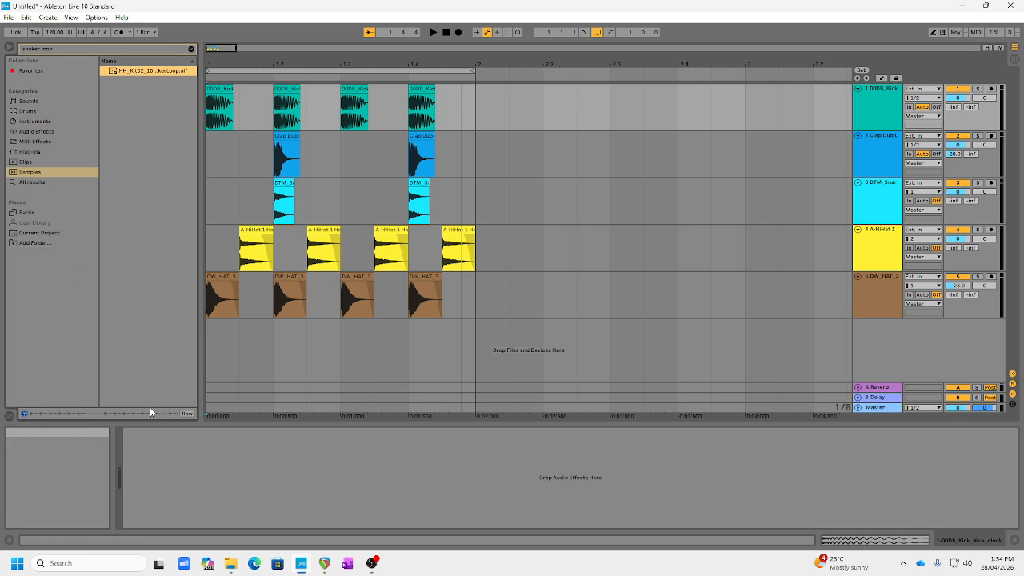
click(432, 36)
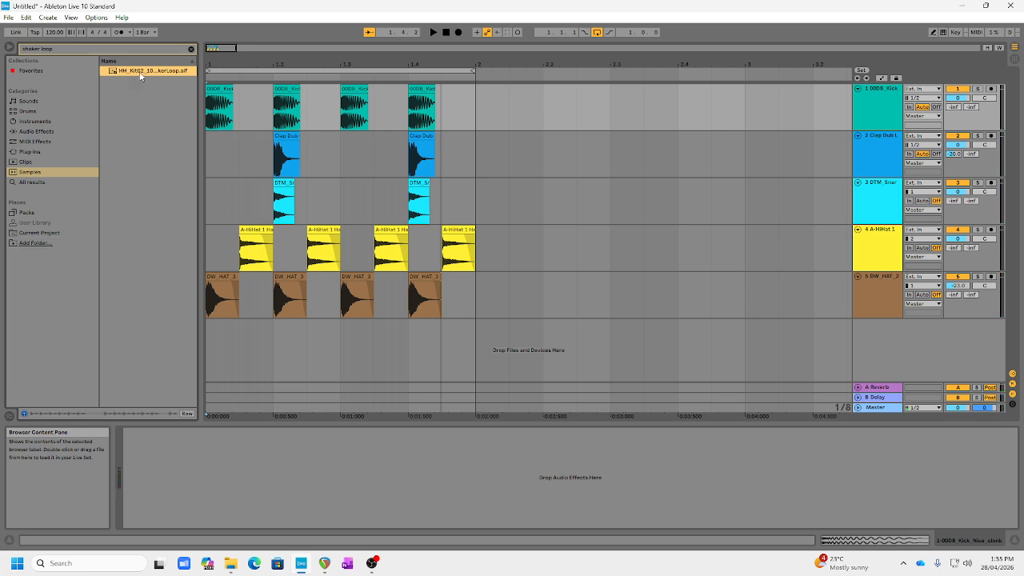
drag(156, 88, 216, 349)
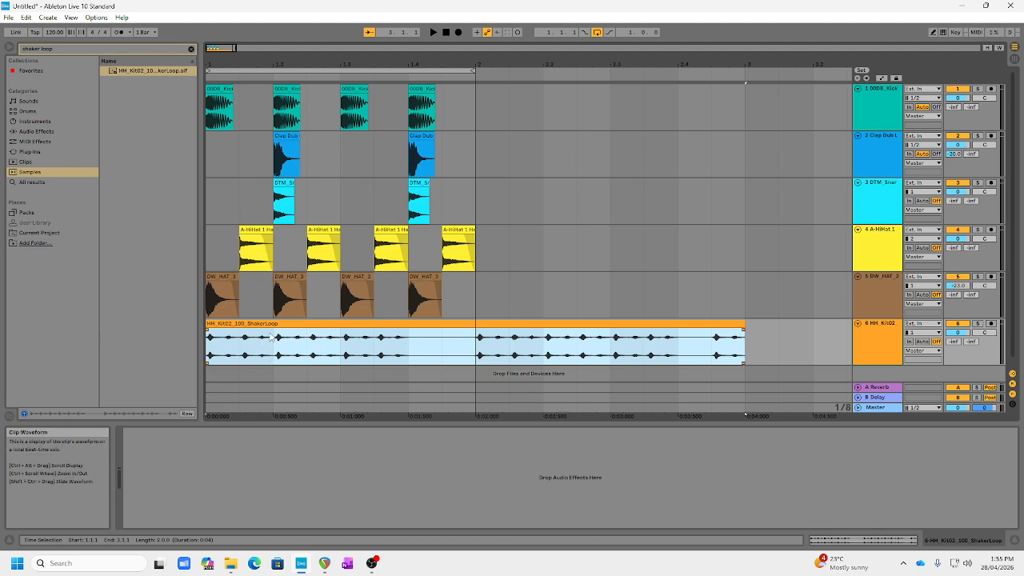
key(space)
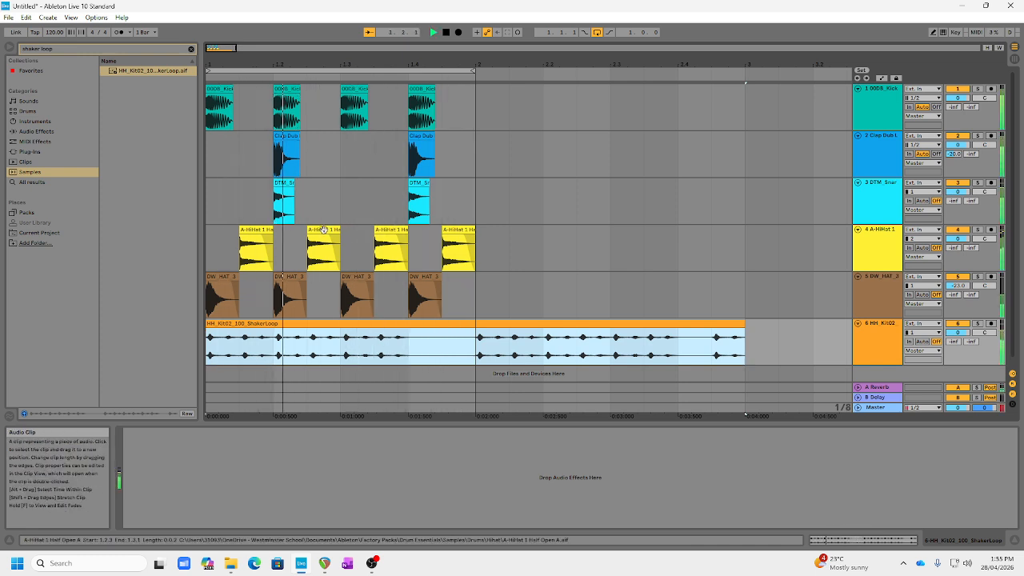
click(302, 348)
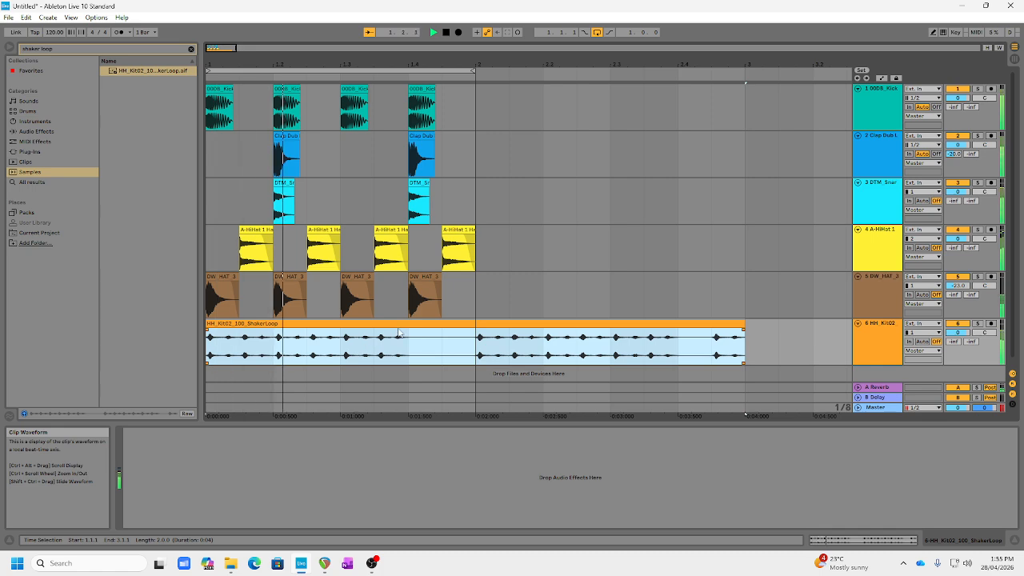
key(space)
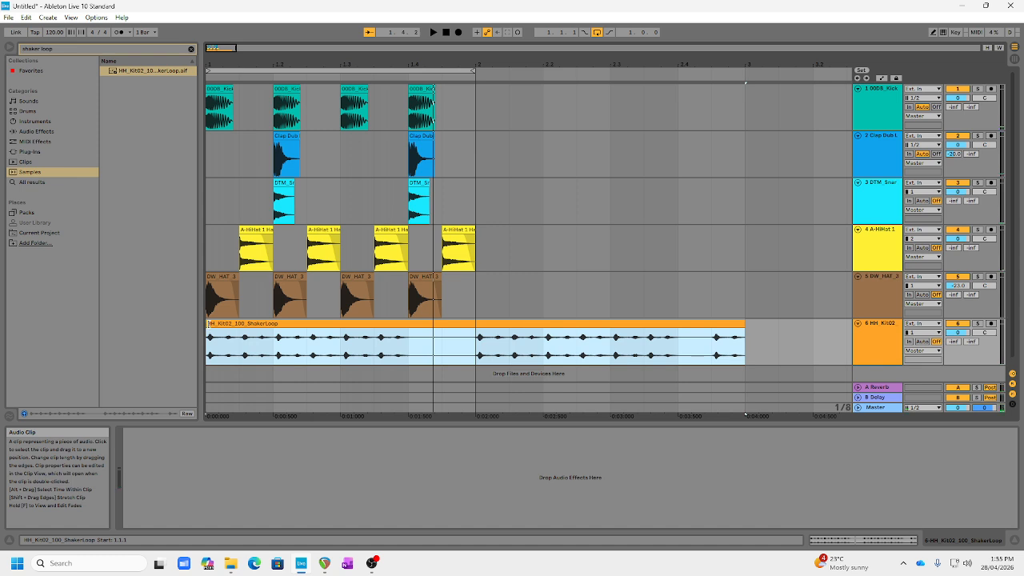
Shorten the shaker loop clip to one bar so it ends with the drum pattern, and play the loop.
drag(209, 324, 245, 330)
key(space)
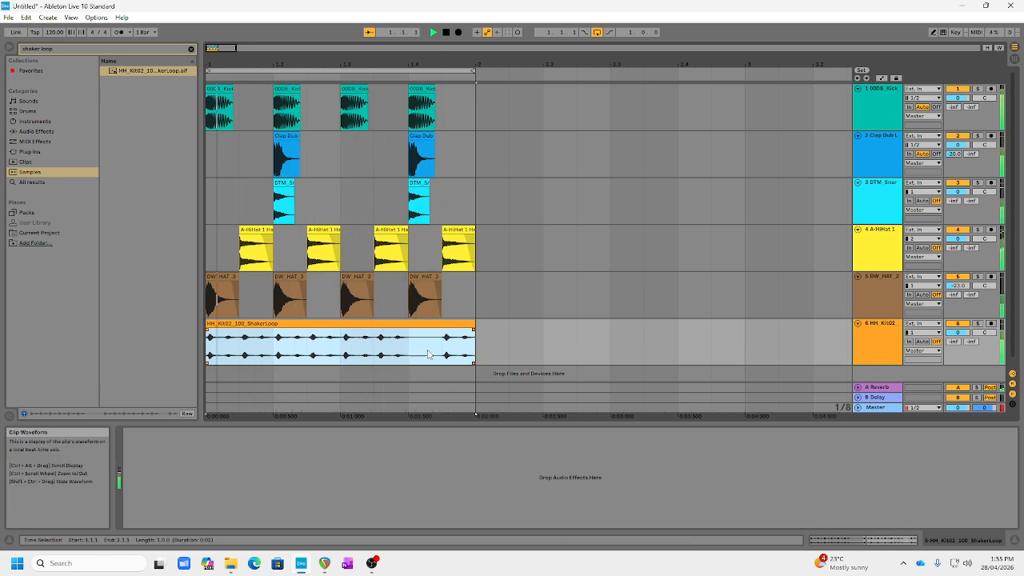
key(space)
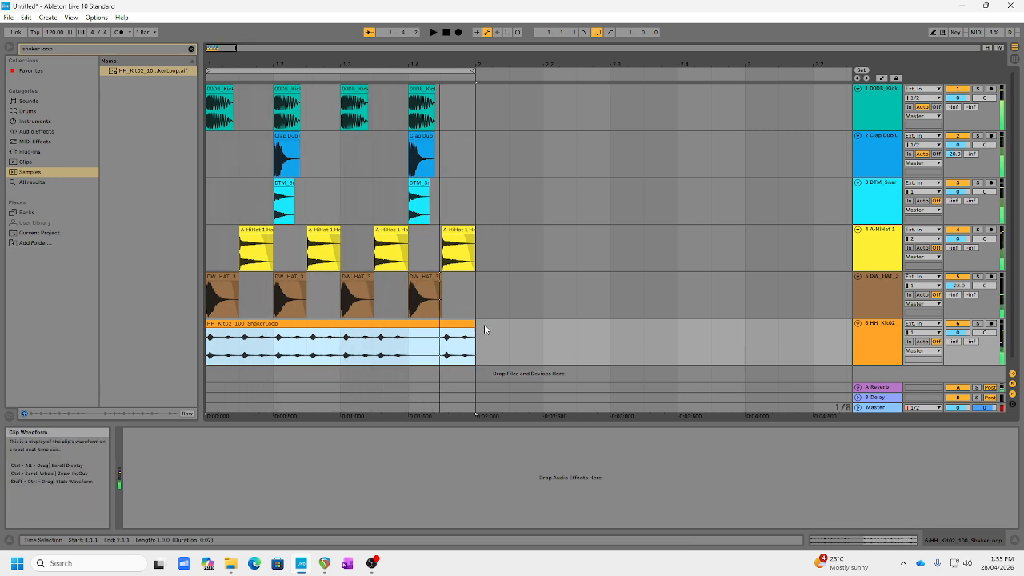
Trim the shaker clip to half a bar, duplicate it to fill the second half, and play the result.
drag(472, 324, 340, 323)
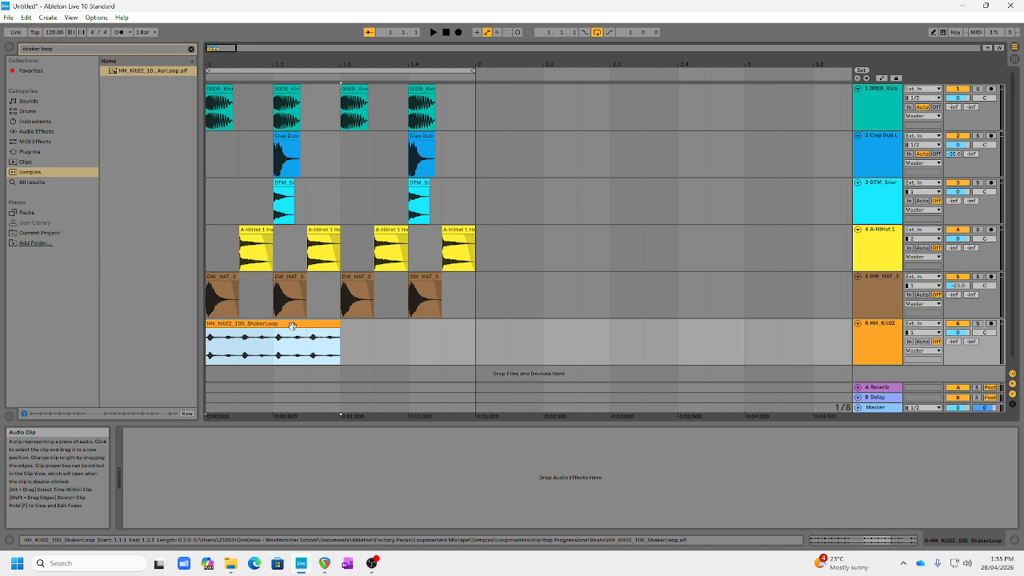
key(ctrl+d)
key(space)
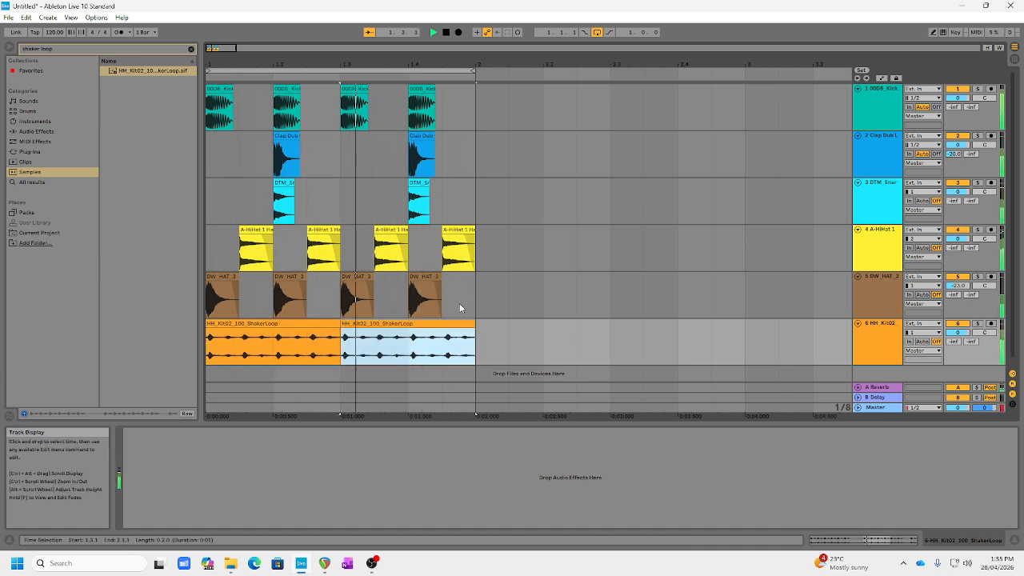
key(space)
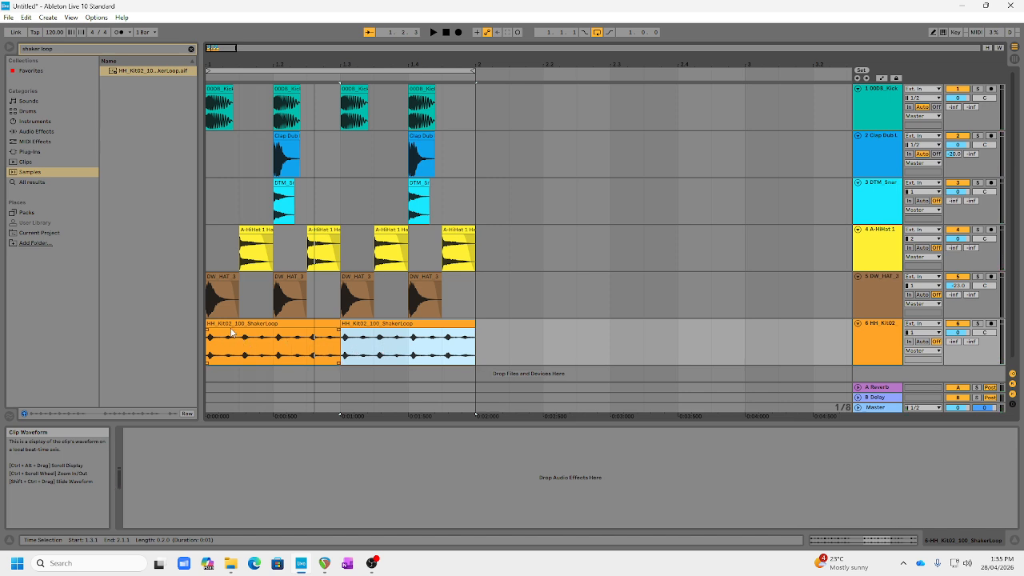
Lower the shaker track's volume to -9.0 dB while listening to the loop.
key(space)
drag(961, 334, 961, 353)
key(space)
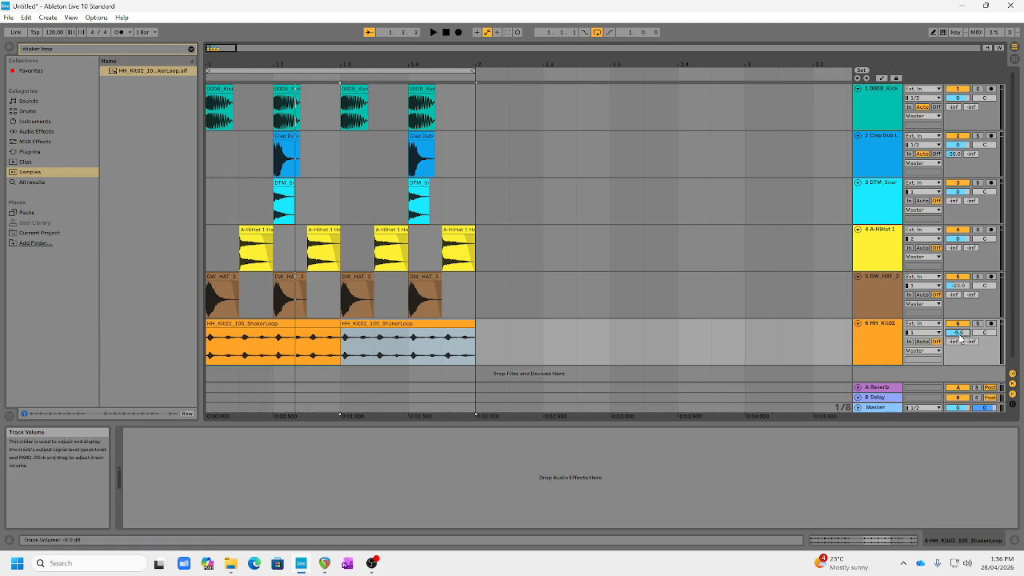
key(space)
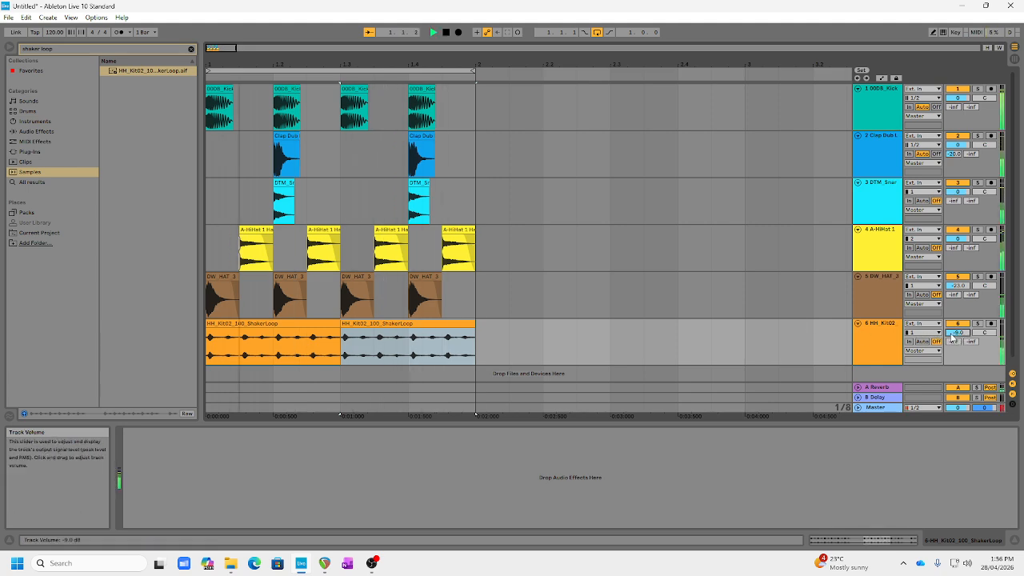
Delete the second shaker clip, extend the first one to fill the whole bar, and play the loop.
click(397, 324)
key(Delete)
drag(339, 324, 475, 324)
key(space)
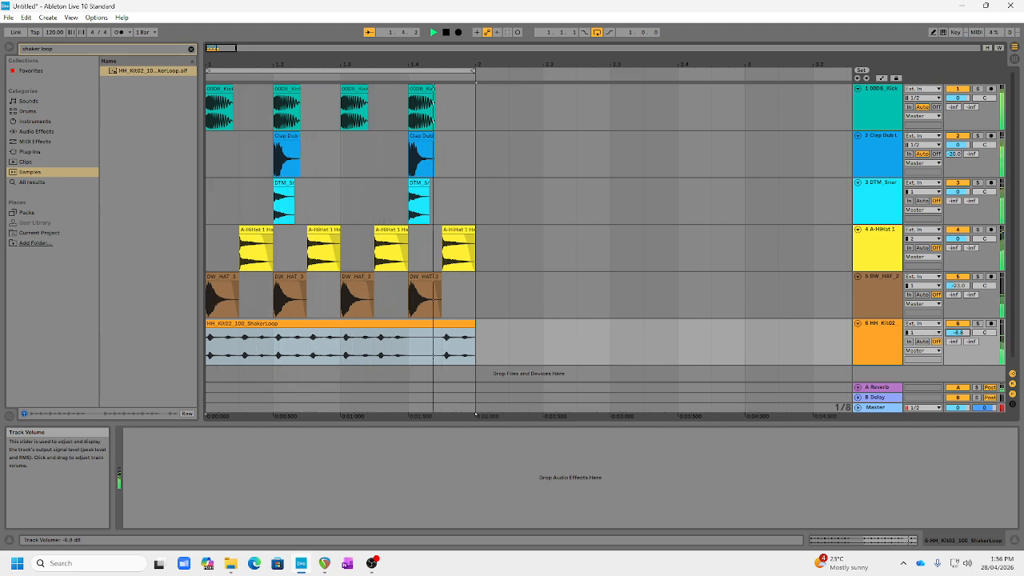
Set the shaker track's volume to -5.6 dB and play the loop to check the balance.
drag(959, 339, 959, 335)
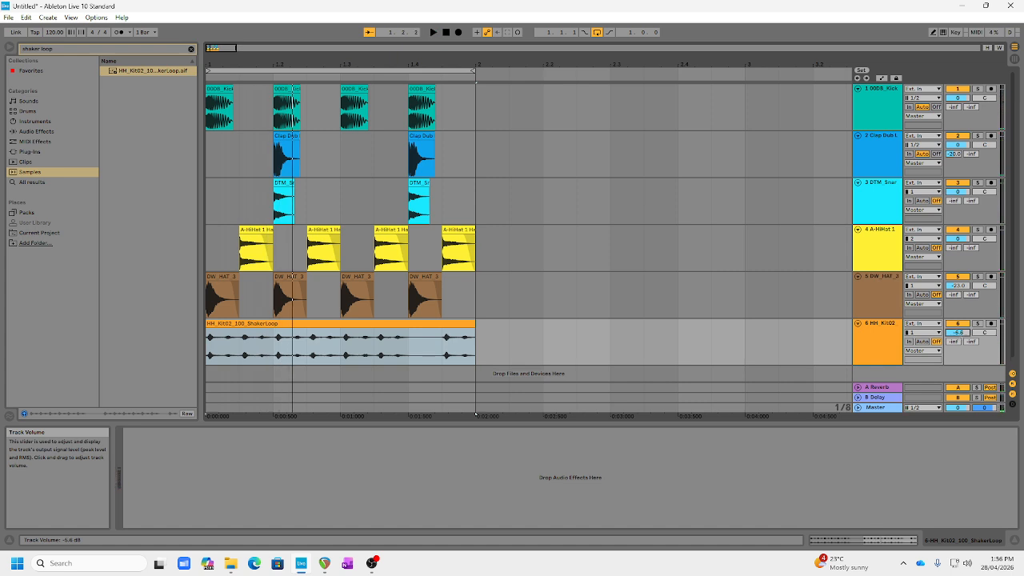
key(space)
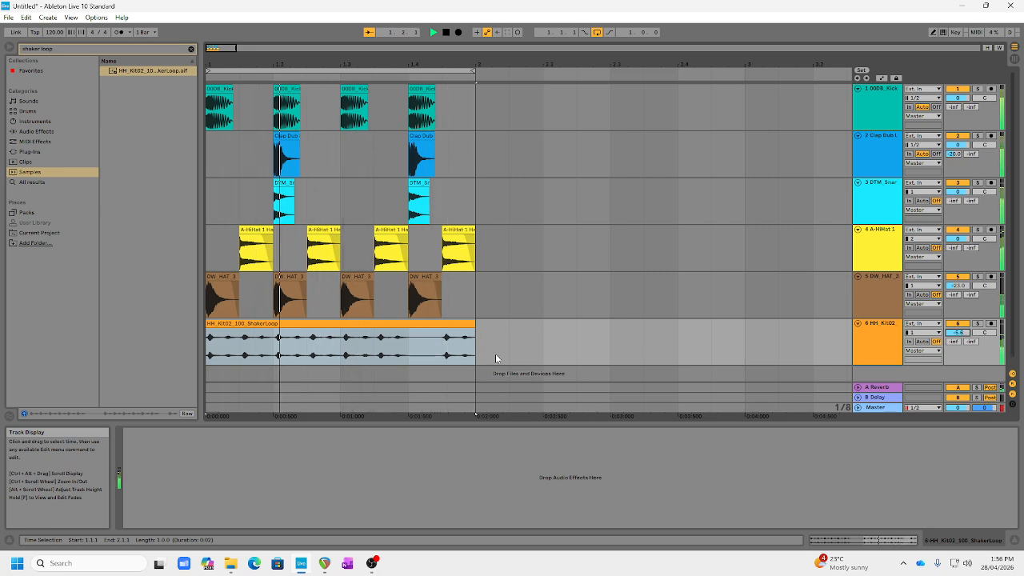
key(space)
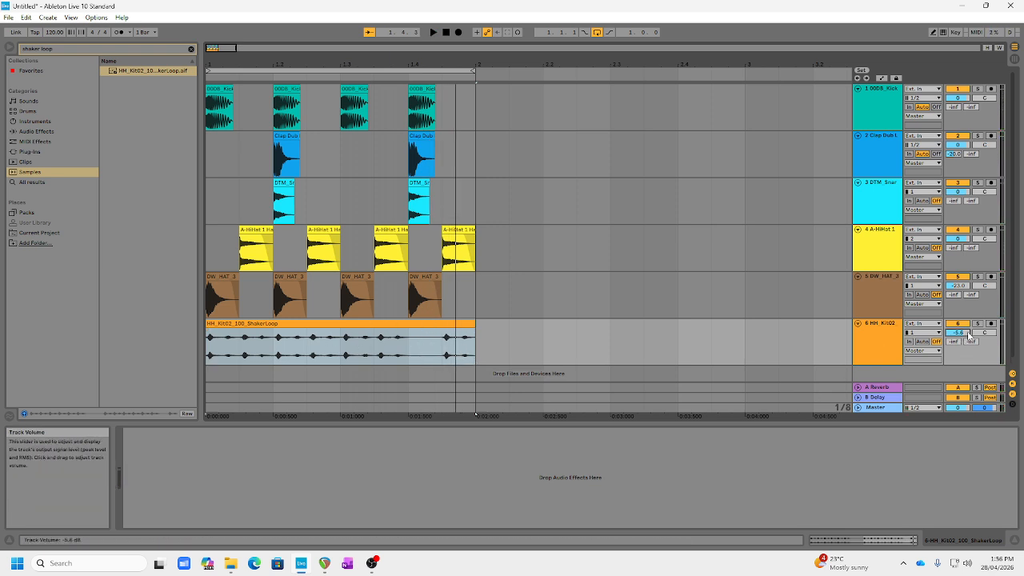
Search the samples for "cowbell", audition several, and add Cowbell Bessie at the start of bar 1 on a new audio track.
click(190, 49)
text(cowbell)
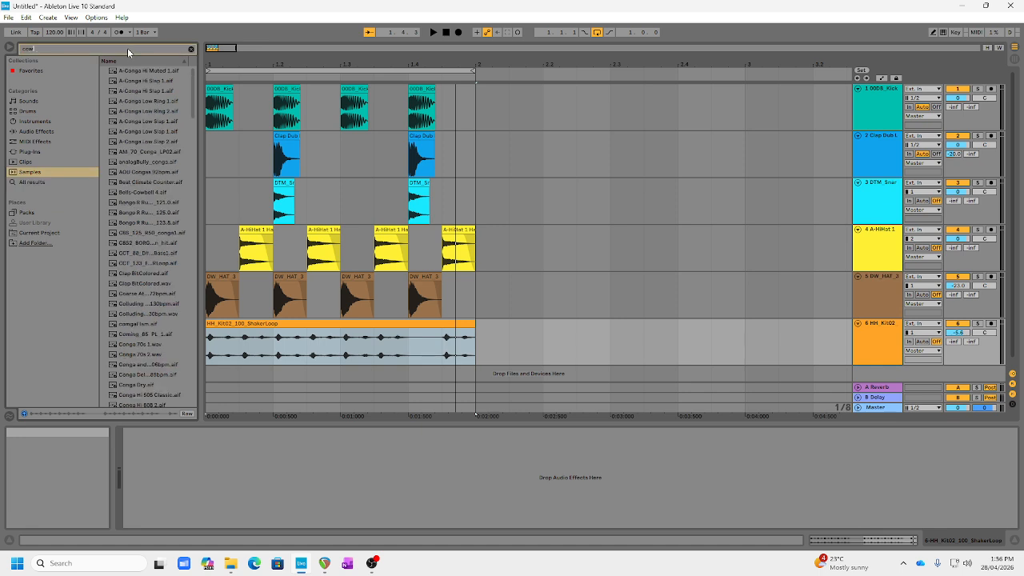
click(140, 83)
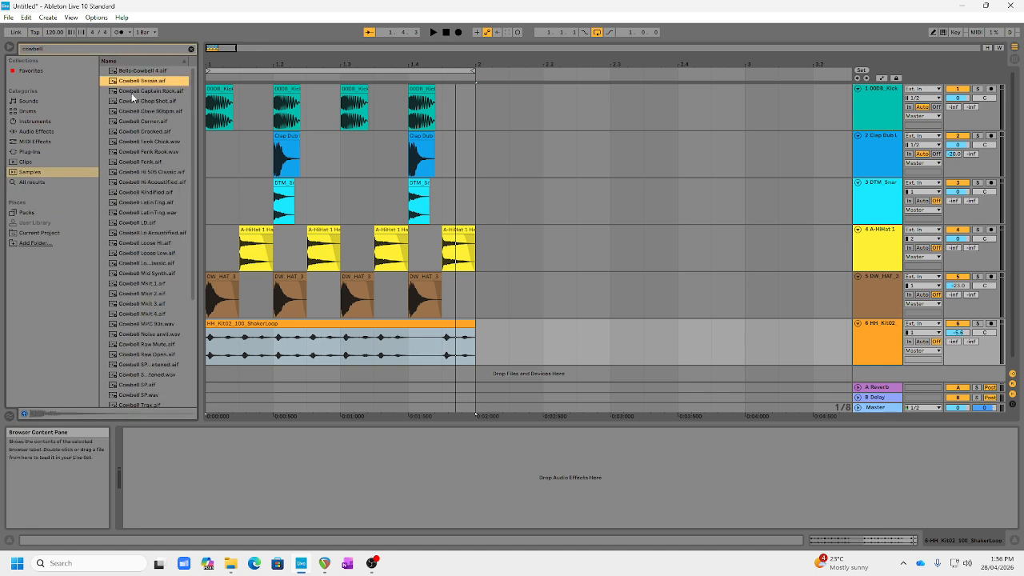
click(133, 95)
click(135, 102)
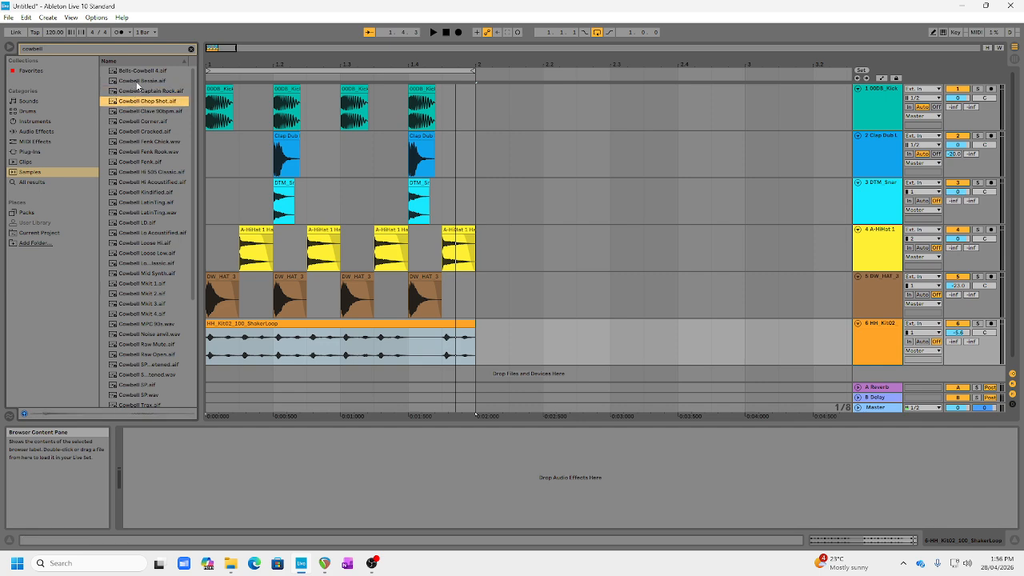
click(137, 83)
click(246, 331)
drag(224, 369, 218, 369)
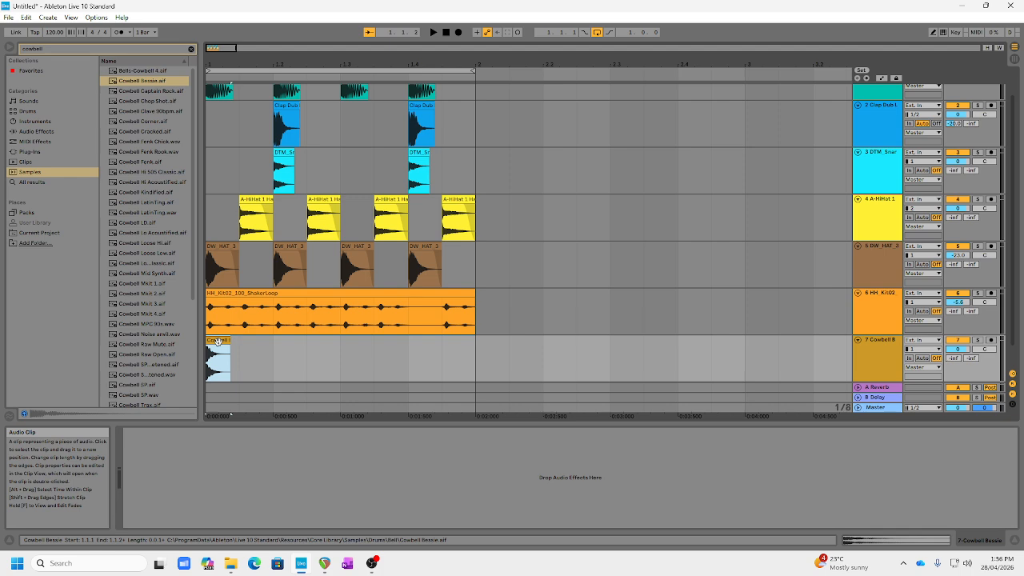
Copy the cowbell clip onto beats 2, 3 and 4 of the bar and play the loop.
drag(217, 341, 283, 341)
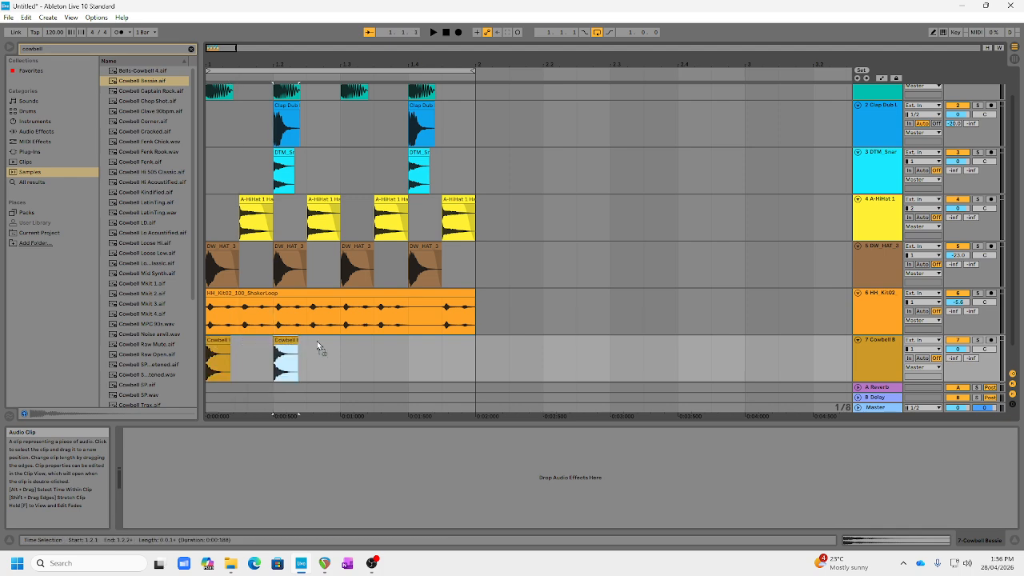
key(ctrl+d)
key(ctrl+d)
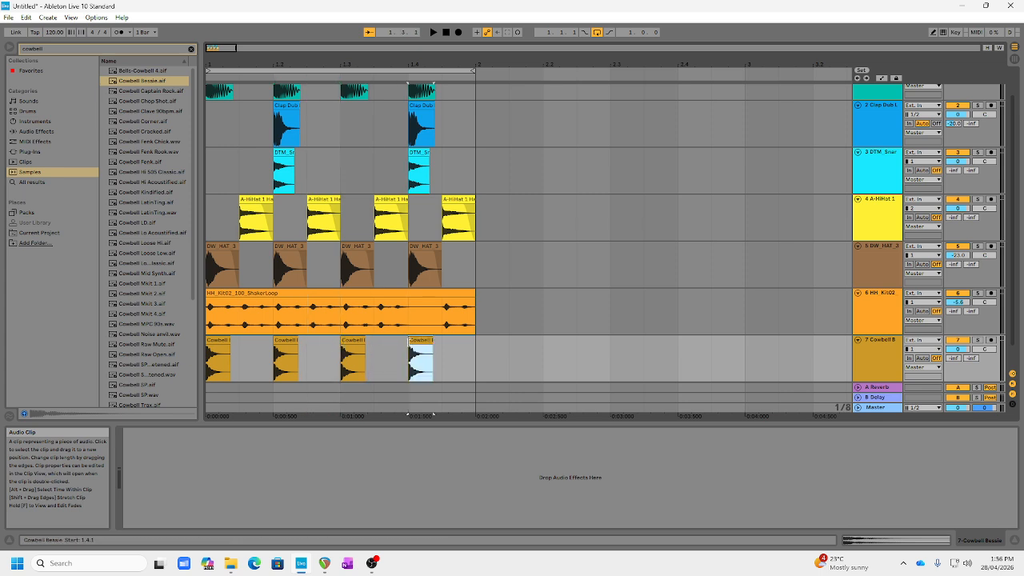
key(space)
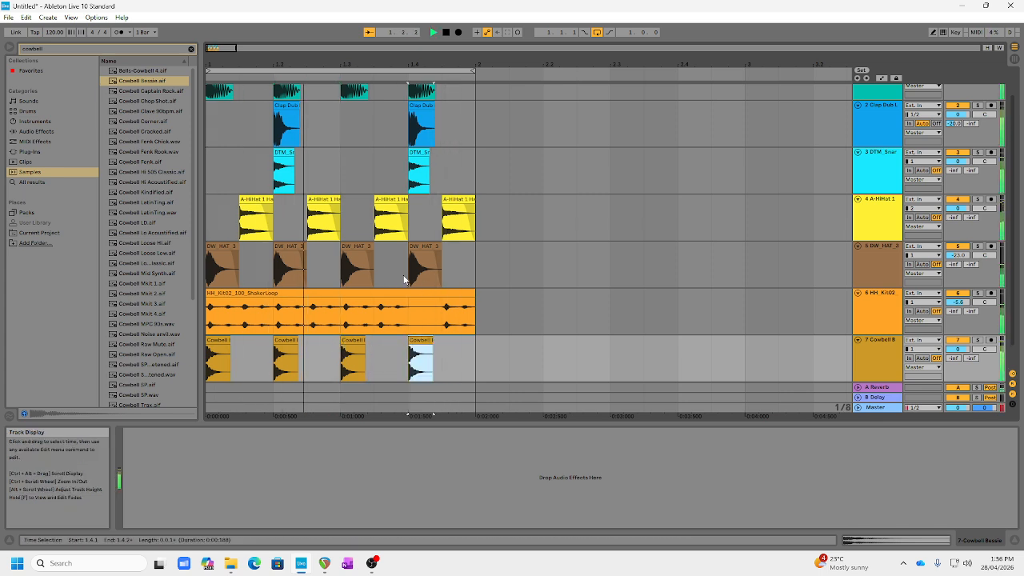
Lower the cowbell track's volume to -6.0 dB and set its Reverb send to -17.0 dB while listening to it soloed.
drag(964, 353, 964, 375)
click(978, 341)
drag(952, 357, 952, 343)
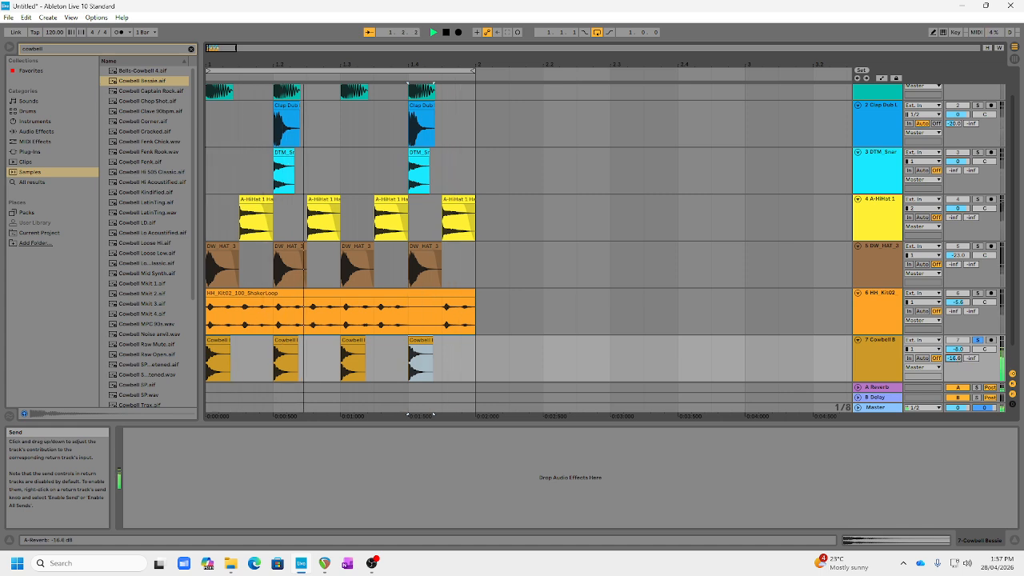
click(978, 340)
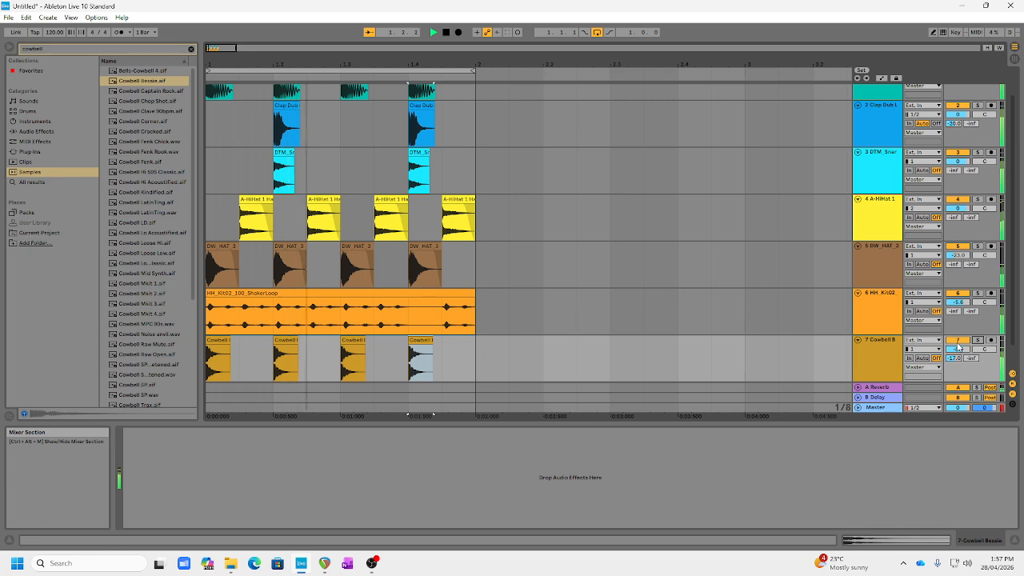
Set the shaker track's Reverb send to -18.7 dB while it is soloed, and lower its volume to -7.8 dB in the full mix.
click(978, 293)
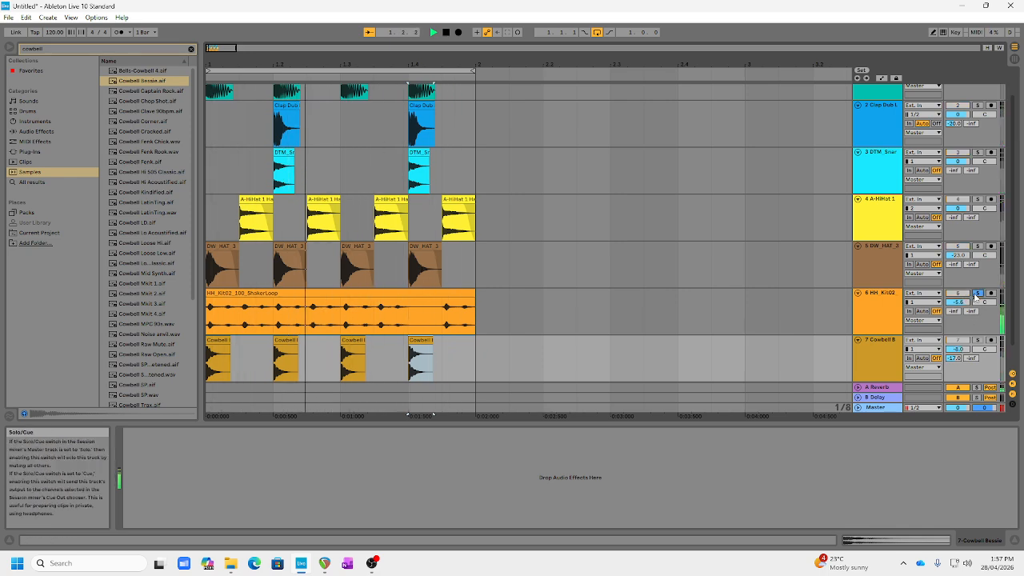
drag(954, 312, 954, 271)
click(978, 293)
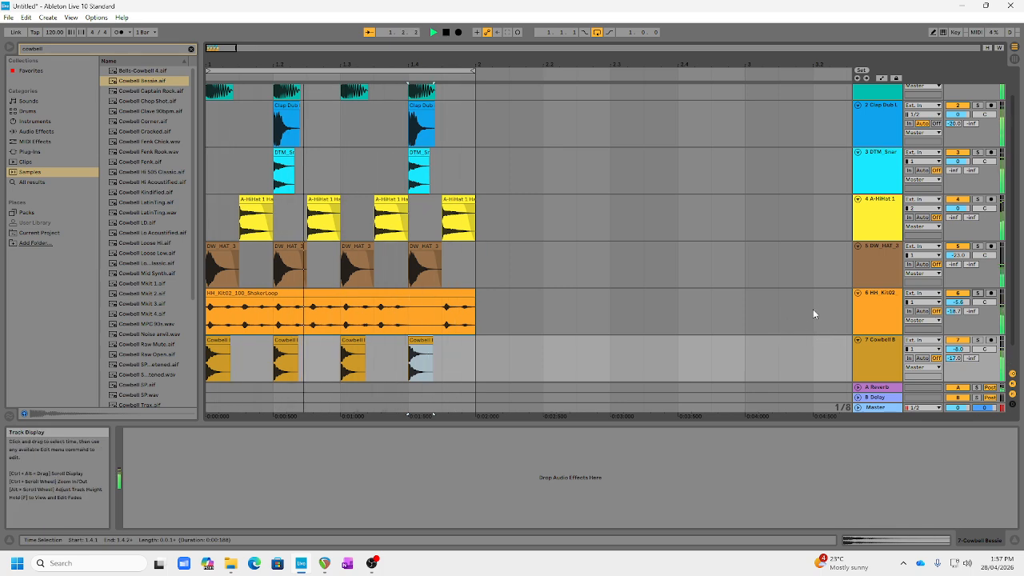
drag(956, 302, 961, 307)
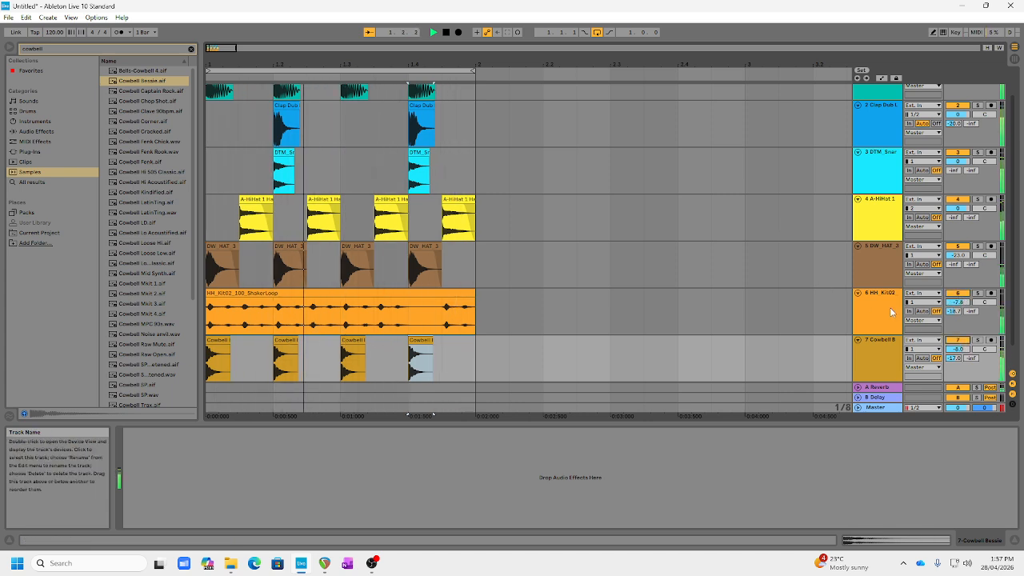
key(space)
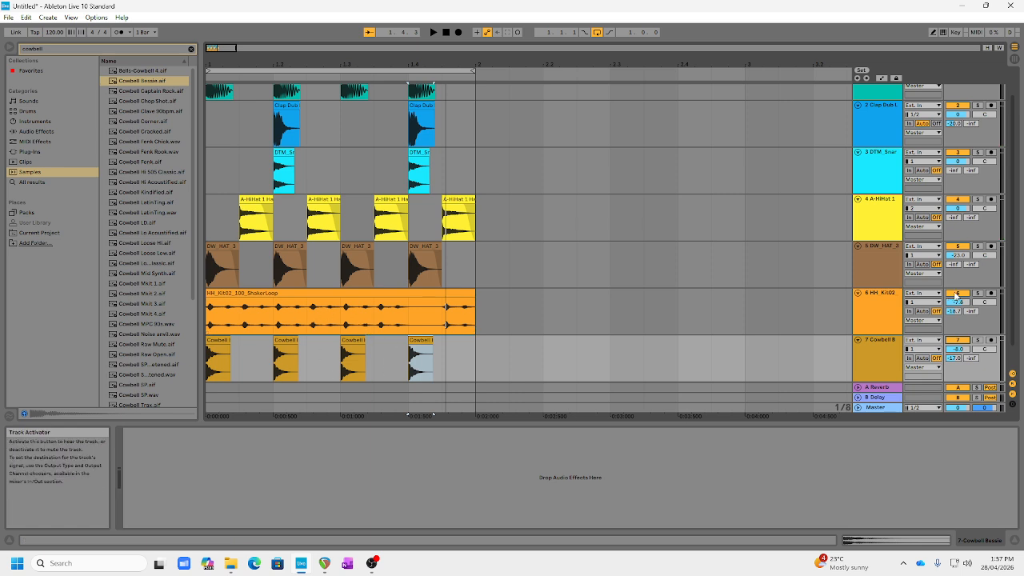
Search the samples for "congas", audition the loops, and add Congas Percussion Mix 79bpm at bar 1 on a new audio track.
scroll(501, 315, down, 2)
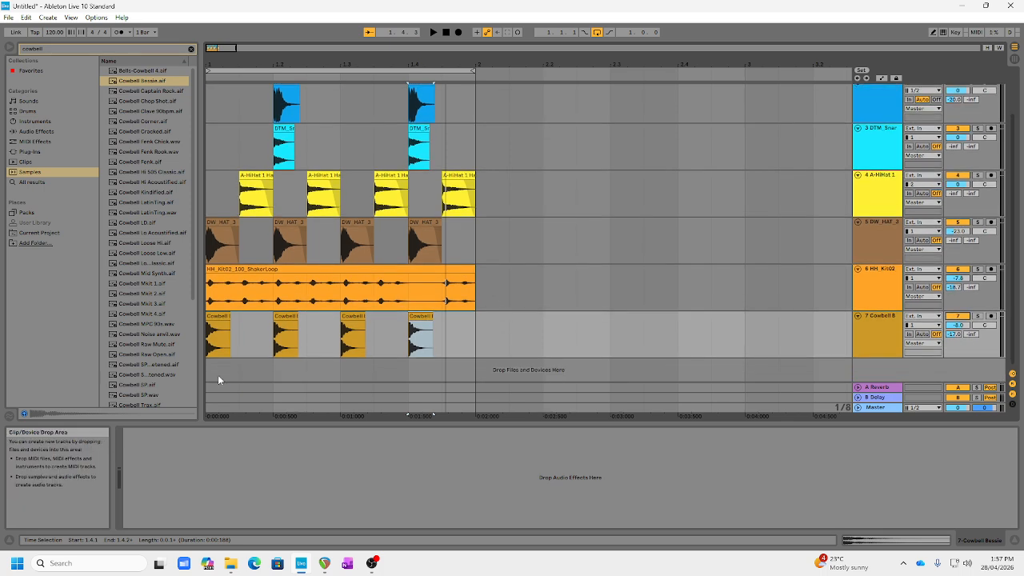
click(43, 51)
text(congas)
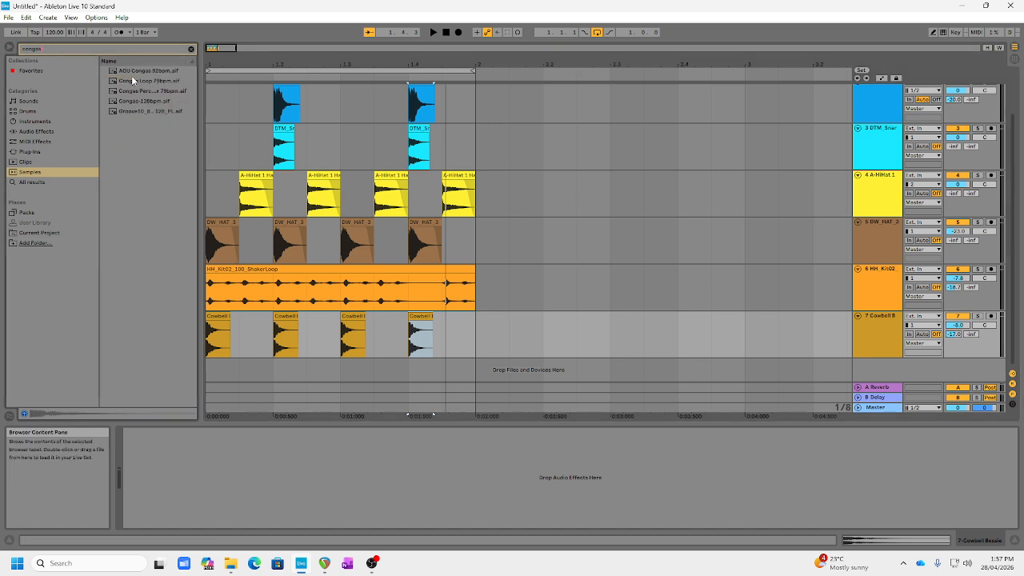
click(133, 83)
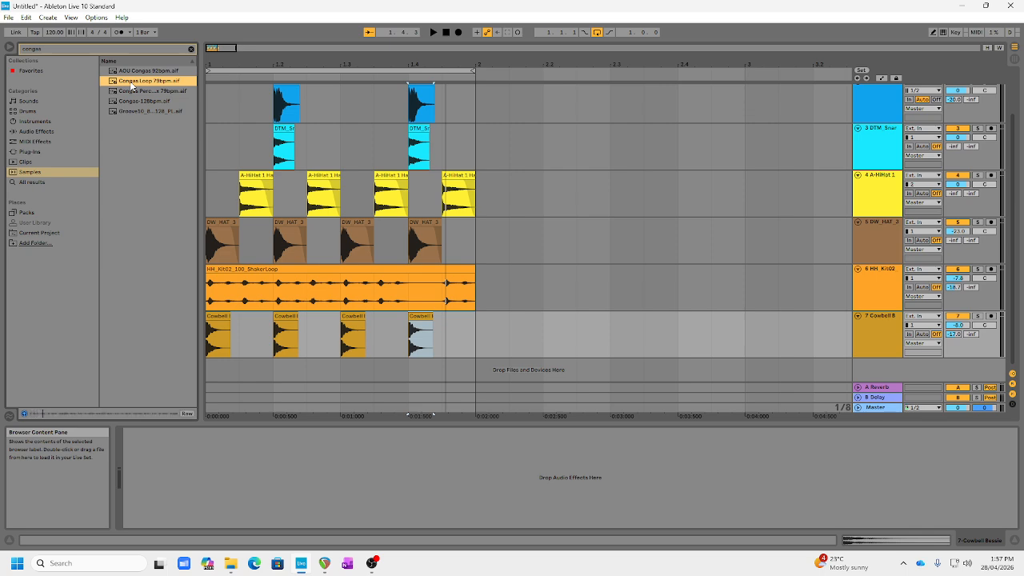
key(Up)
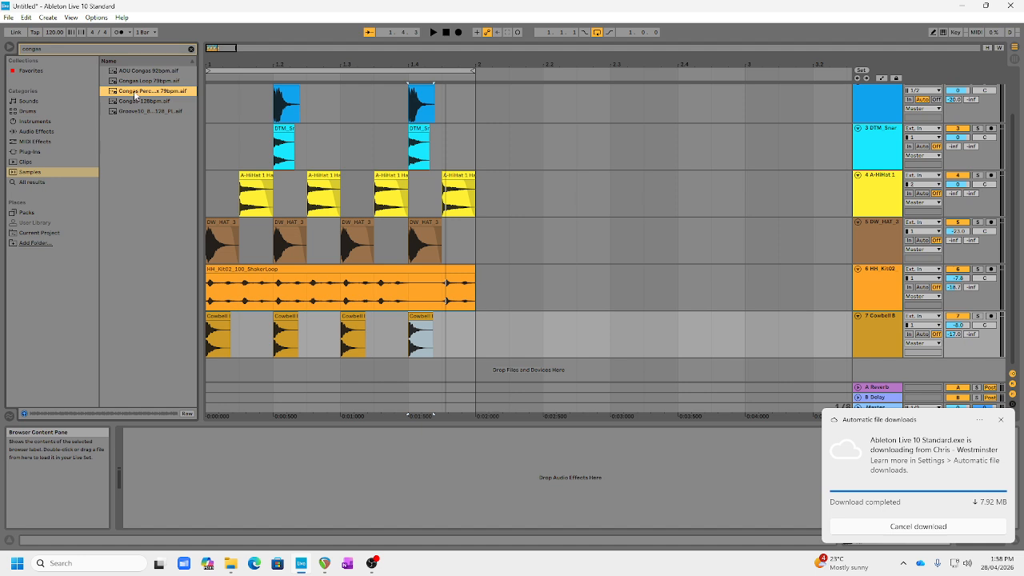
drag(134, 95, 216, 375)
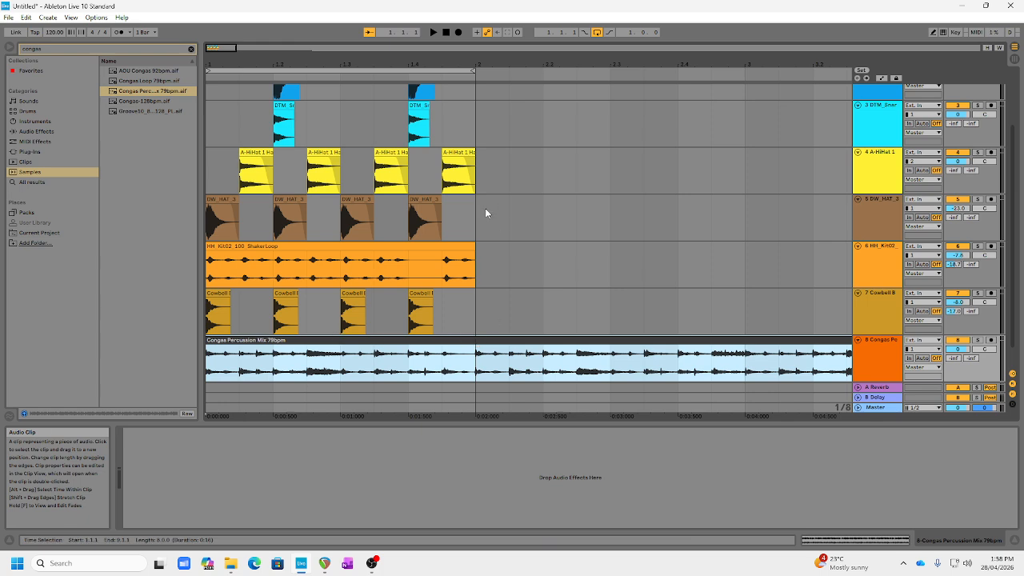
Play the loop and mute and unmute the congas, shaker and cowbell tracks to compare how the layers sound together.
click(446, 32)
click(431, 32)
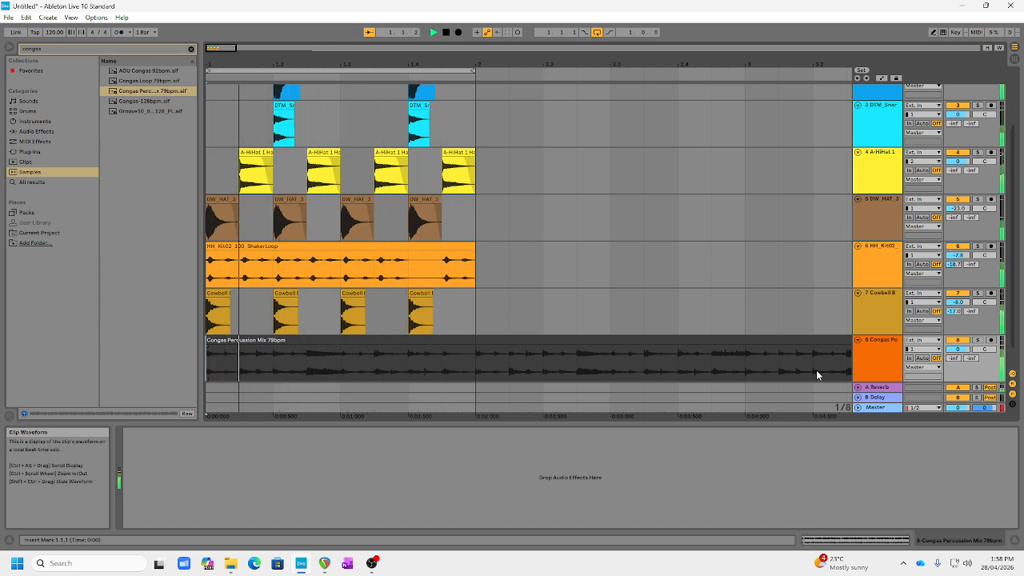
click(956, 340)
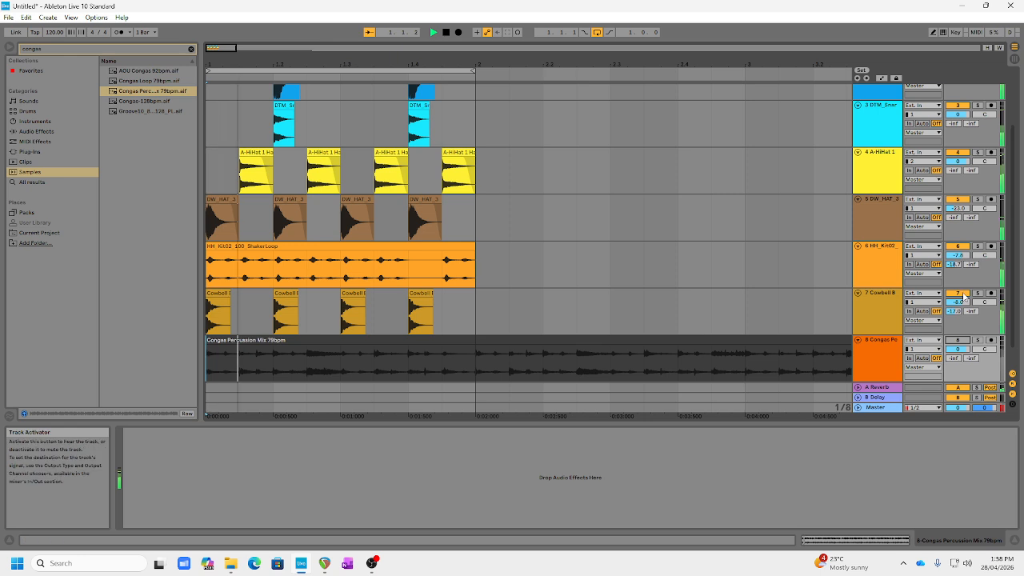
click(958, 341)
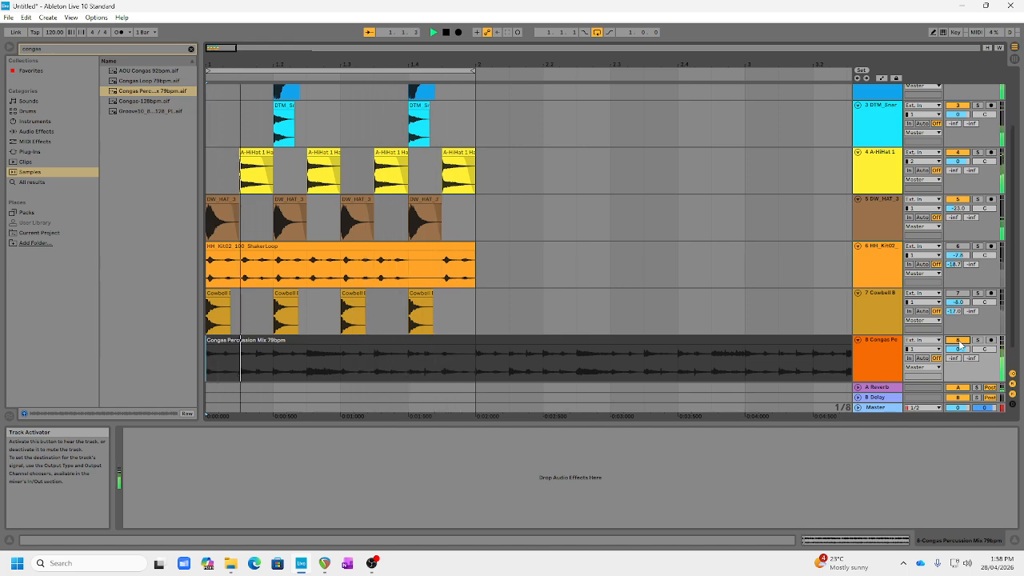
click(958, 294)
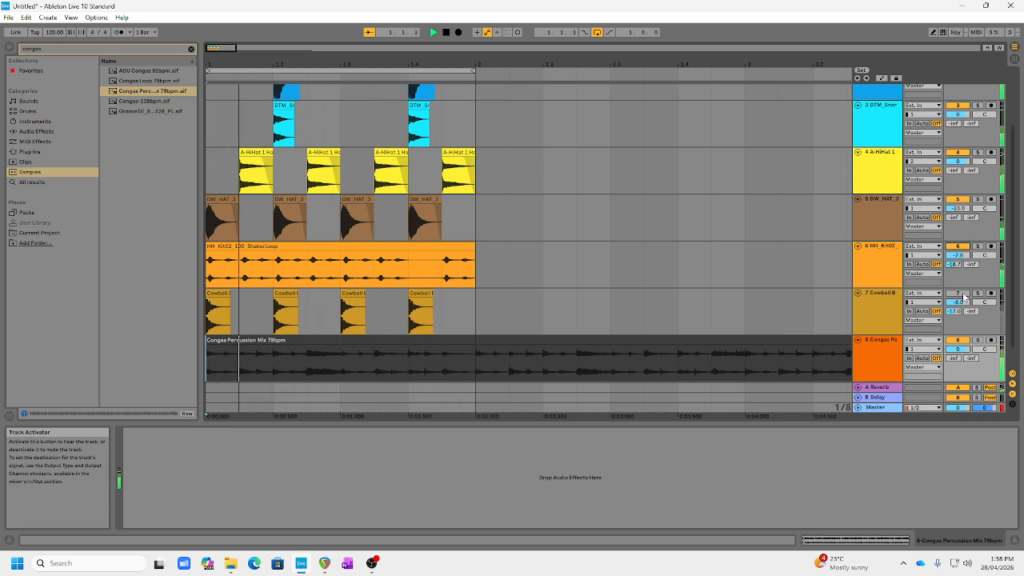
click(959, 293)
key(space)
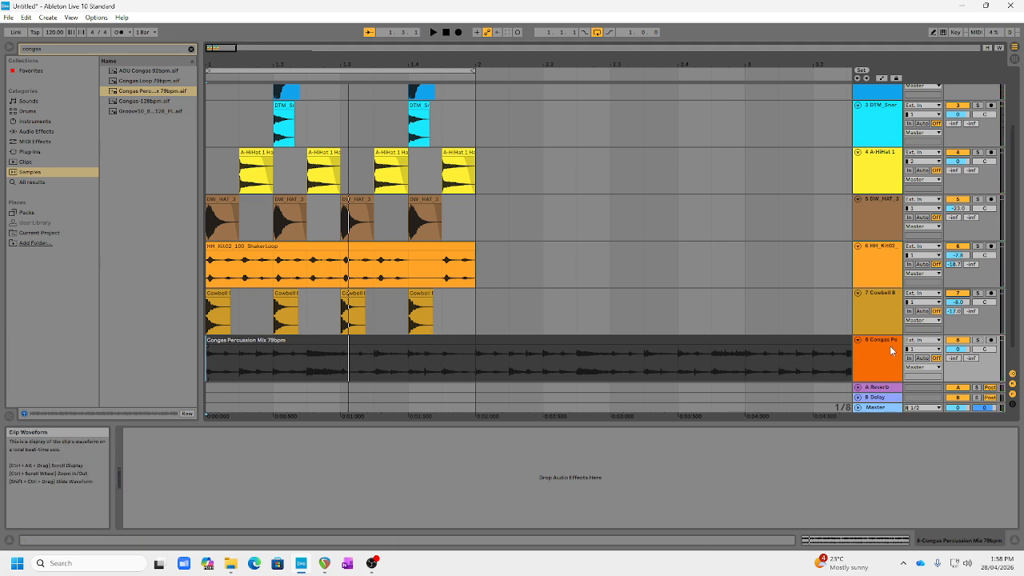
Try a lower volume on the congas track while the loop plays, and reset it to 0 dB.
key(space)
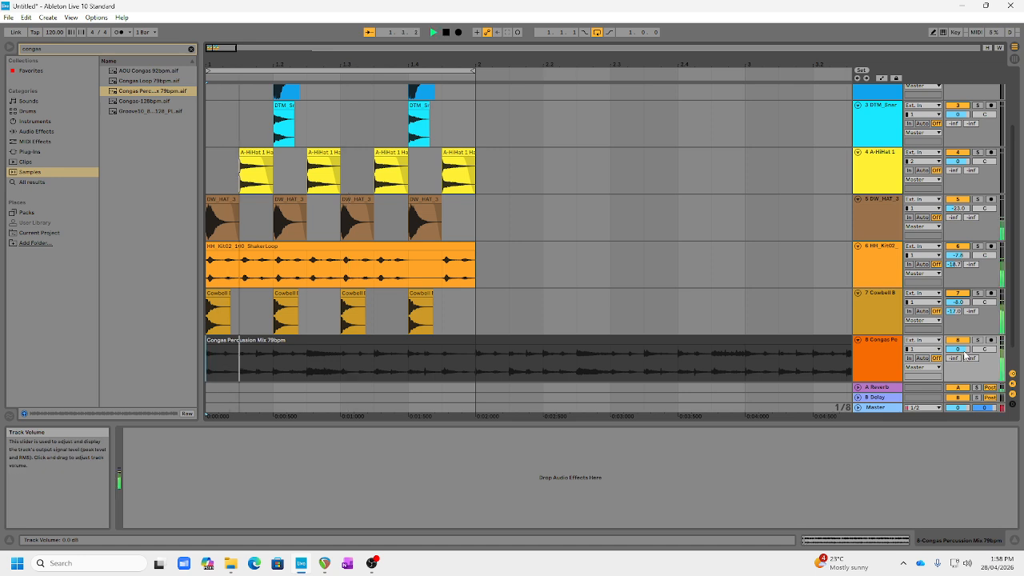
mouse_move(963, 353)
mouse_down()
mouse_move(963, 372)
mouse_move(963, 357)
mouse_up()
double_click(962, 351)
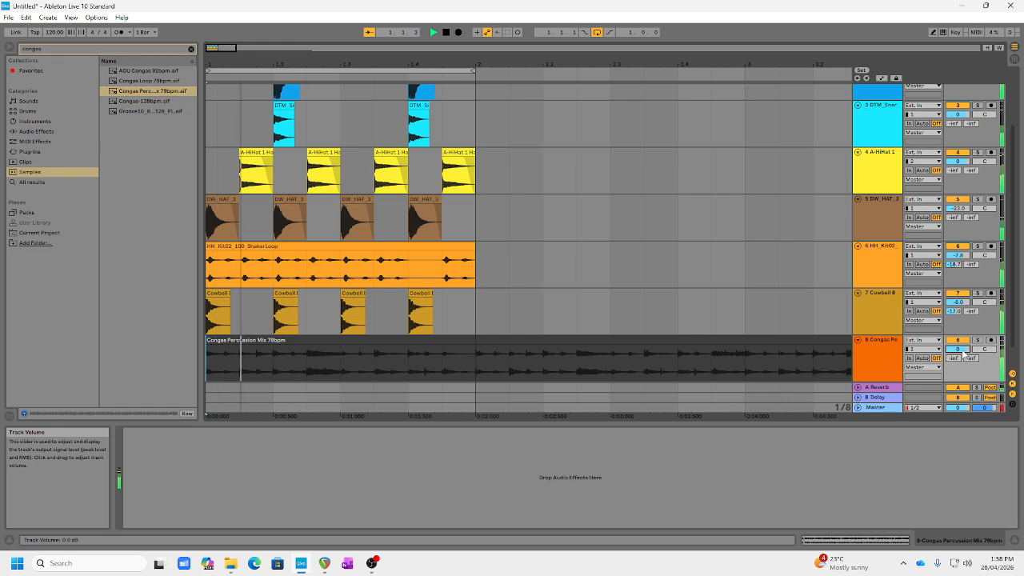
key(space)
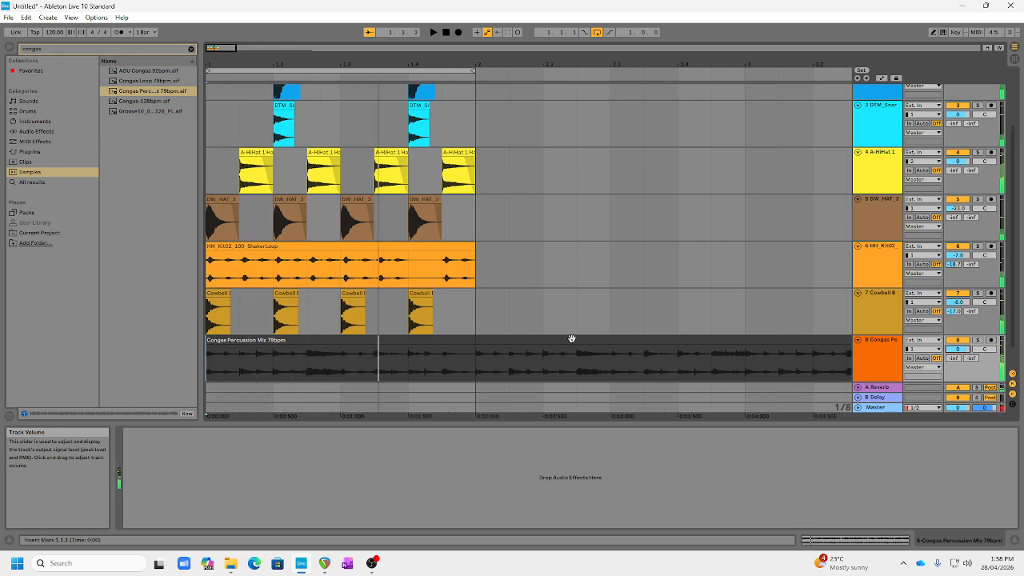
Split the Congas Percussion Mix 79bpm clip at bar 2 and delete the part after the first bar.
click(475, 356)
right_click(475, 357)
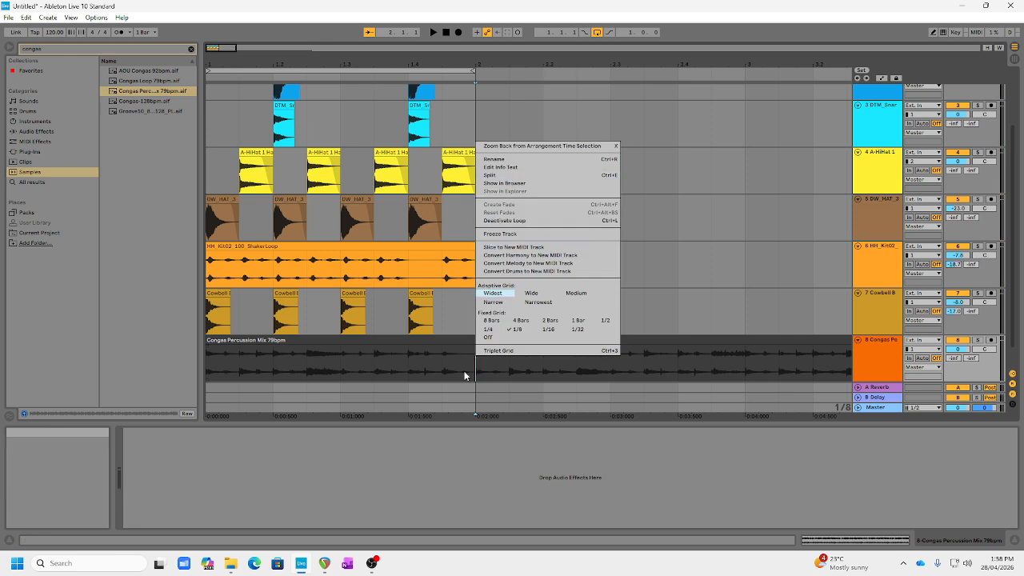
click(475, 368)
right_click(476, 356)
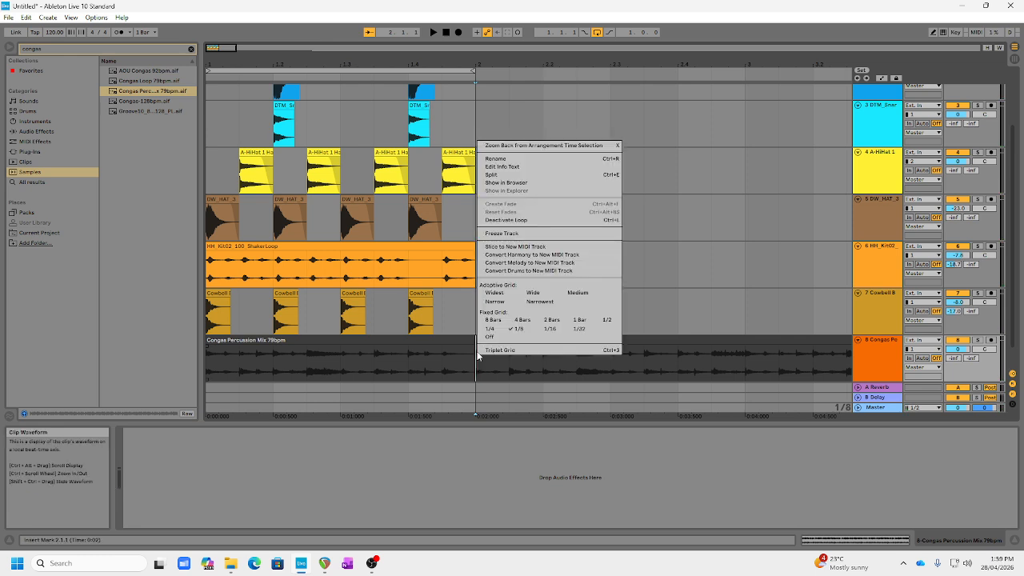
click(514, 175)
click(527, 343)
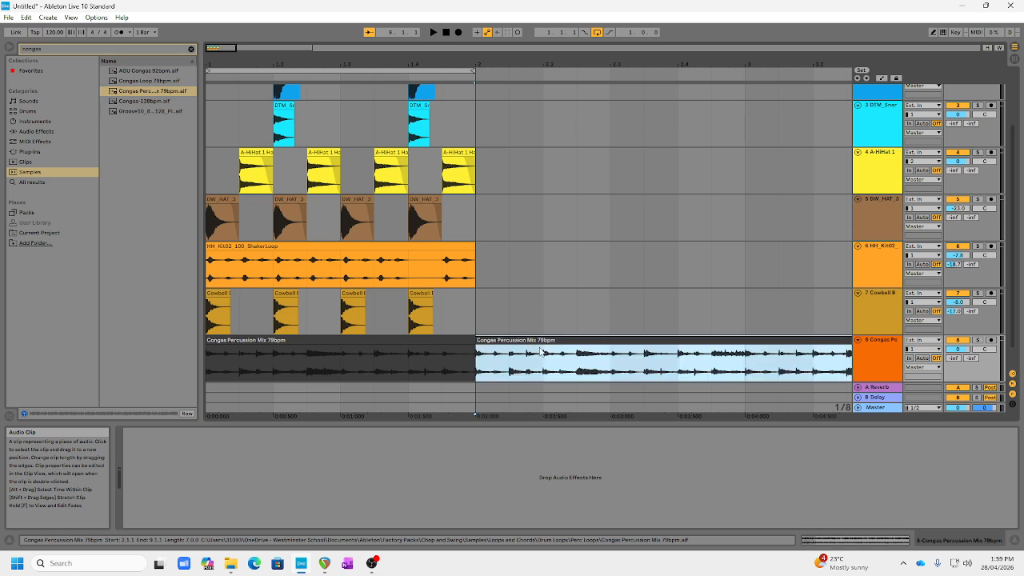
key(Delete)
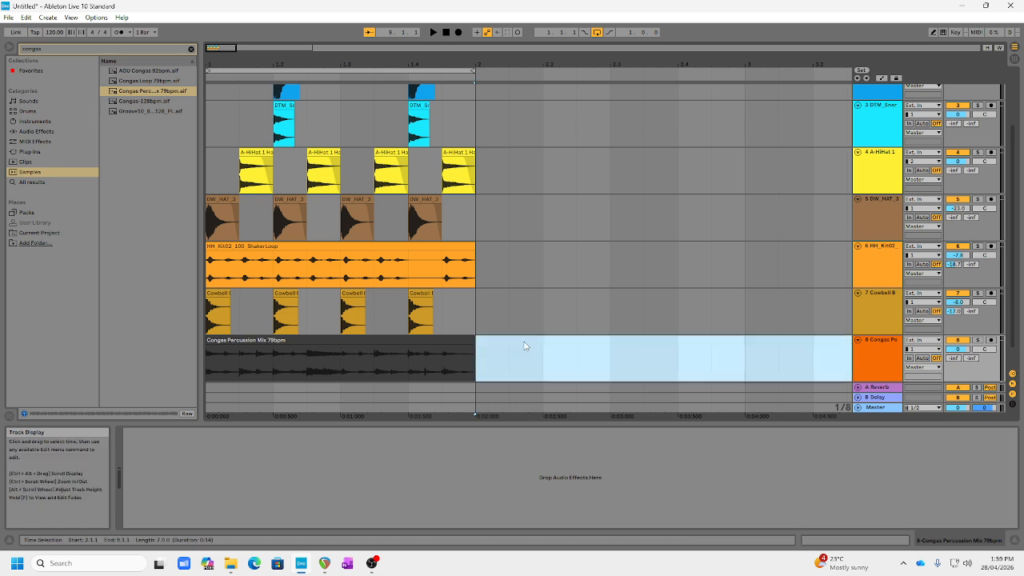
Play the one-bar loop with the trimmed congas clip, and stop with the playhead back at bar 1.
click(432, 32)
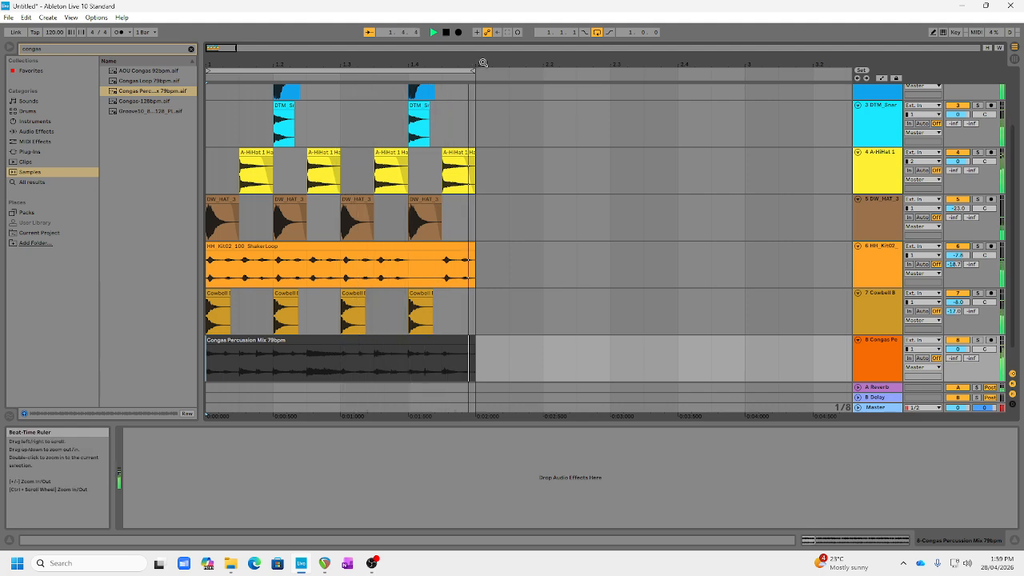
click(446, 33)
click(446, 33)
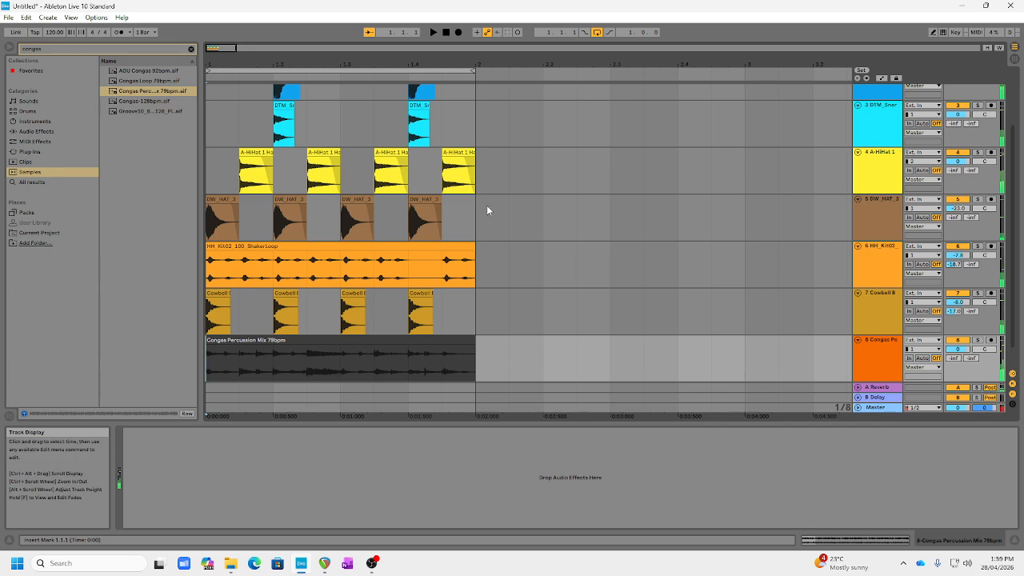
Review the layered drum and percussion tracks in the arrangement, from the kick through the congas.
scroll(487, 205, up, 3)
scroll(483, 214, down, 3)
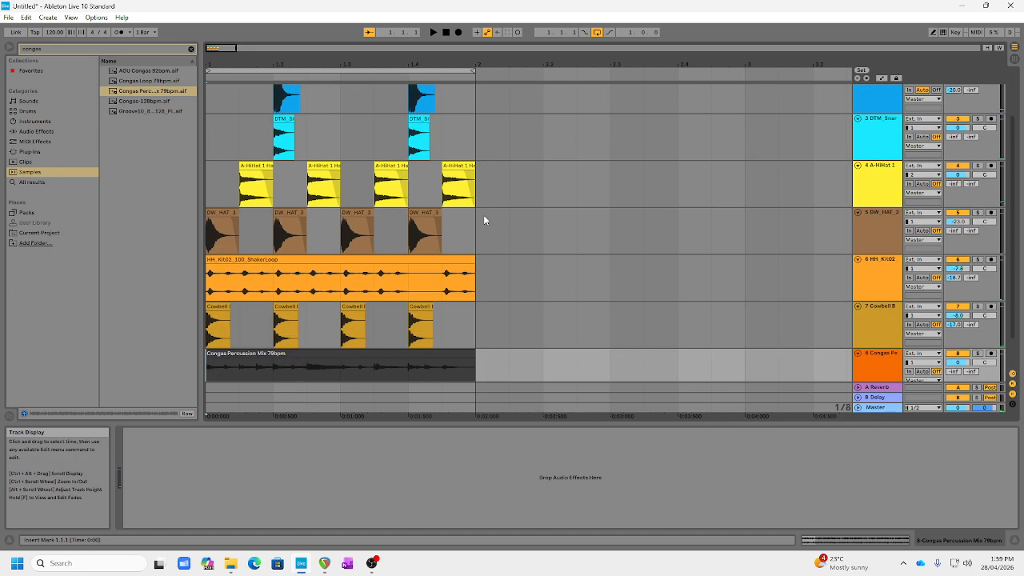
scroll(483, 214, up, 3)
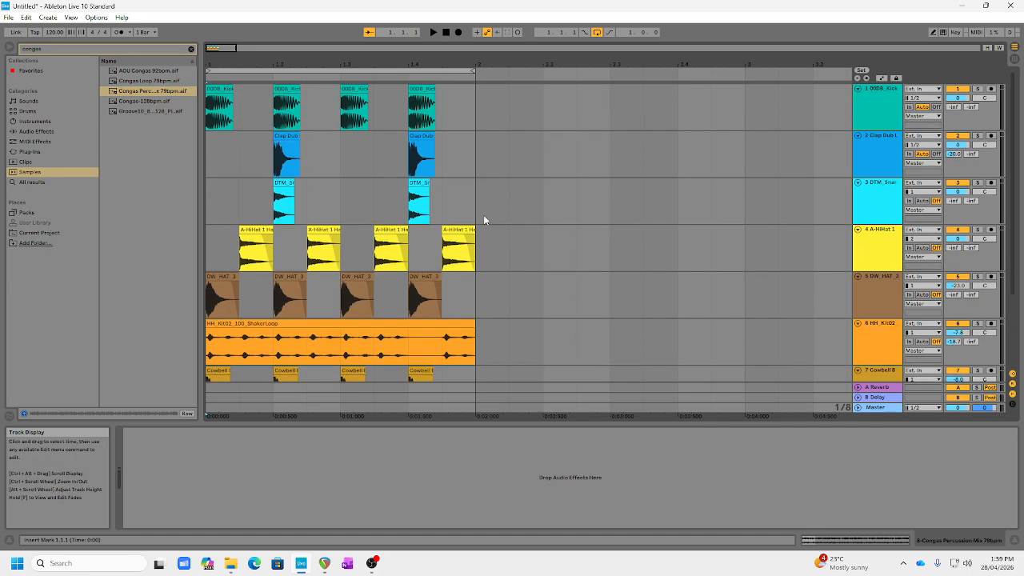
scroll(484, 214, down, 5)
scroll(493, 309, up, 4)
scroll(493, 314, up, 1)
scroll(504, 289, down, 5)
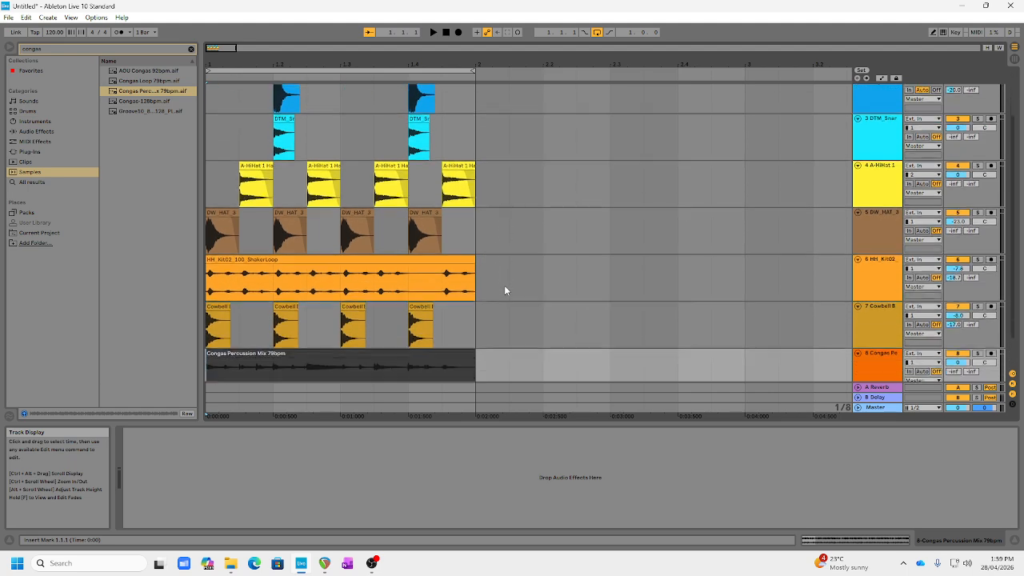
scroll(504, 290, up, 5)
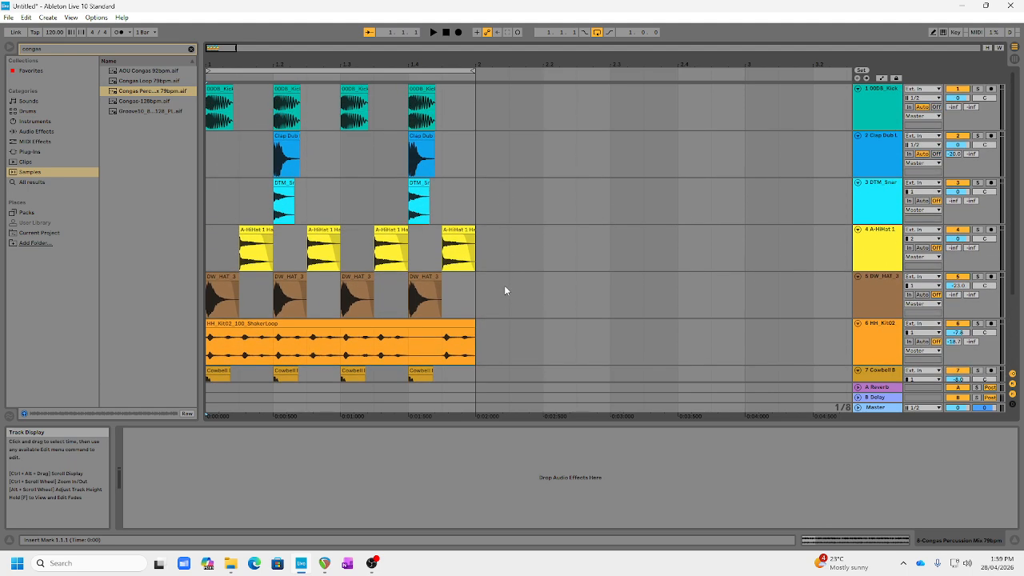